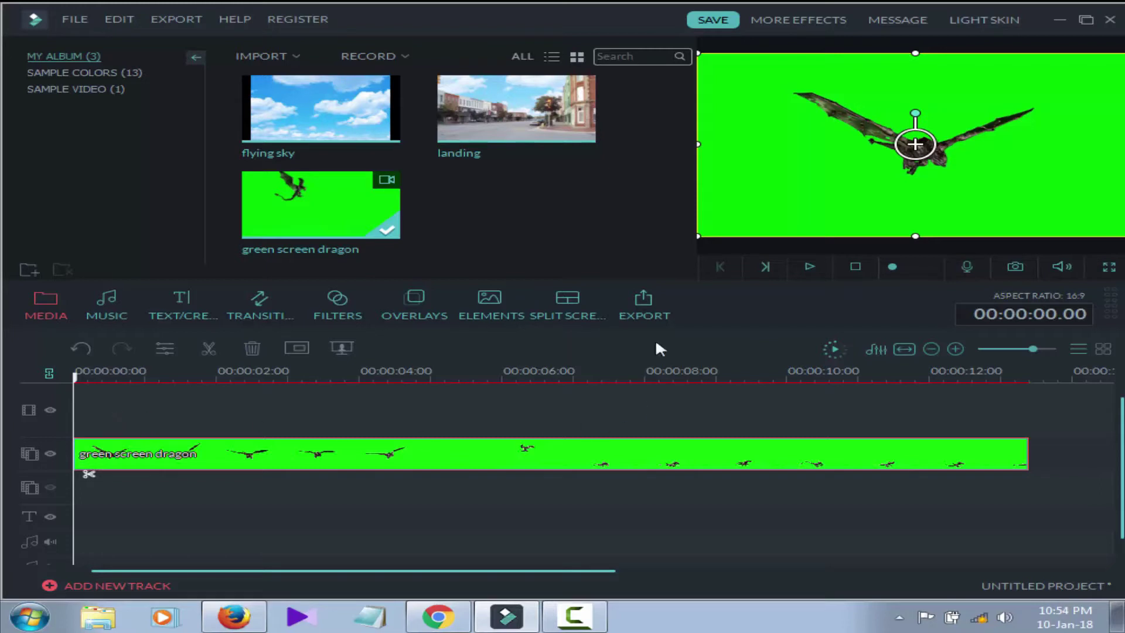
# Place the flying sky image at the start of the main video track and realign the green screen dragon clip to the timeline start.
pyautogui.click(810, 266)
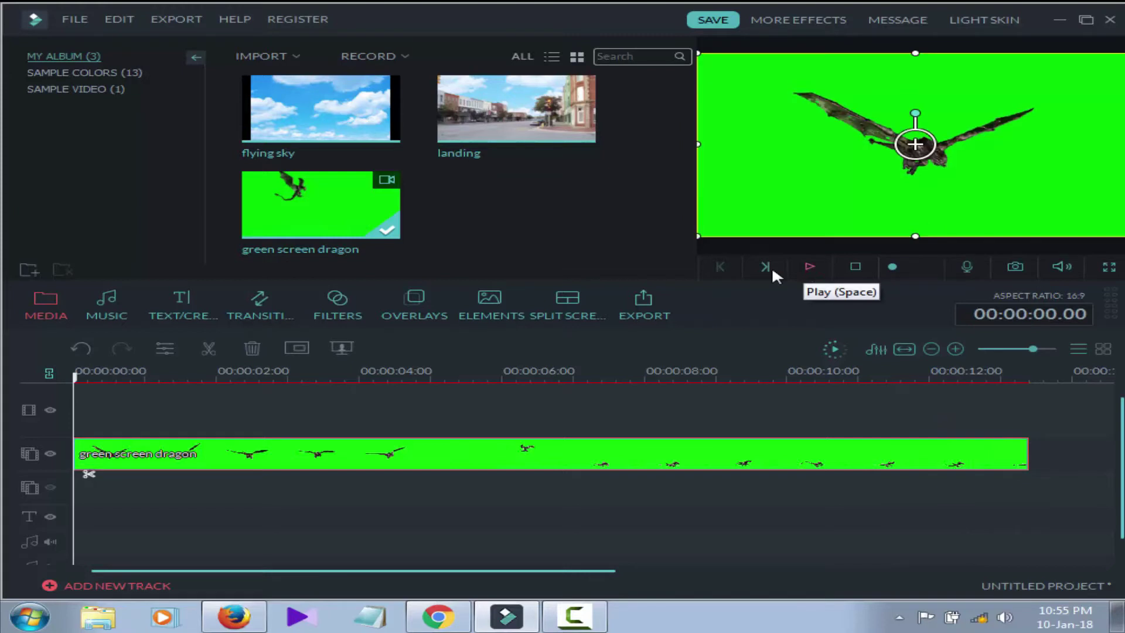
pyautogui.click(336, 126)
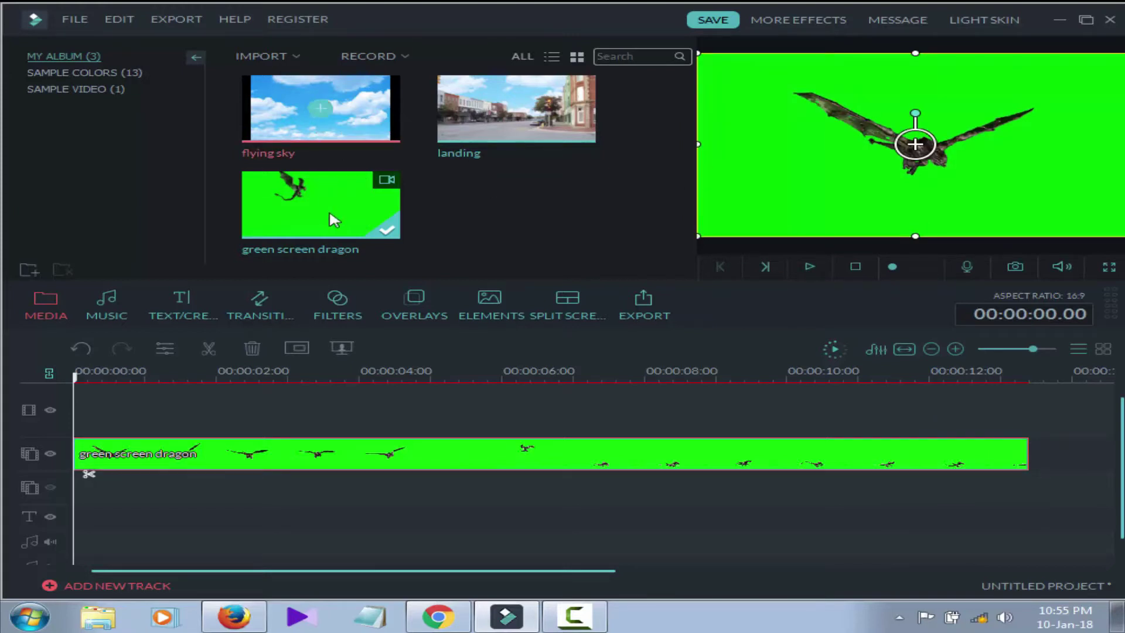
pyautogui.moveTo(334, 220); pyautogui.dragTo(111, 417)
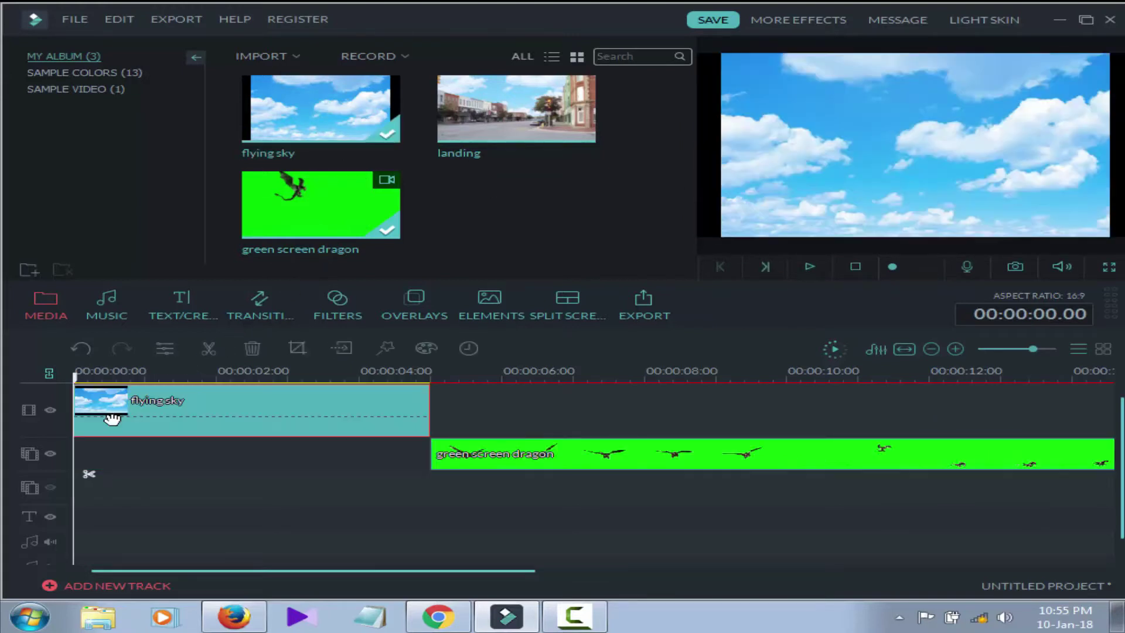
pyautogui.moveTo(644, 463); pyautogui.dragTo(286, 462)
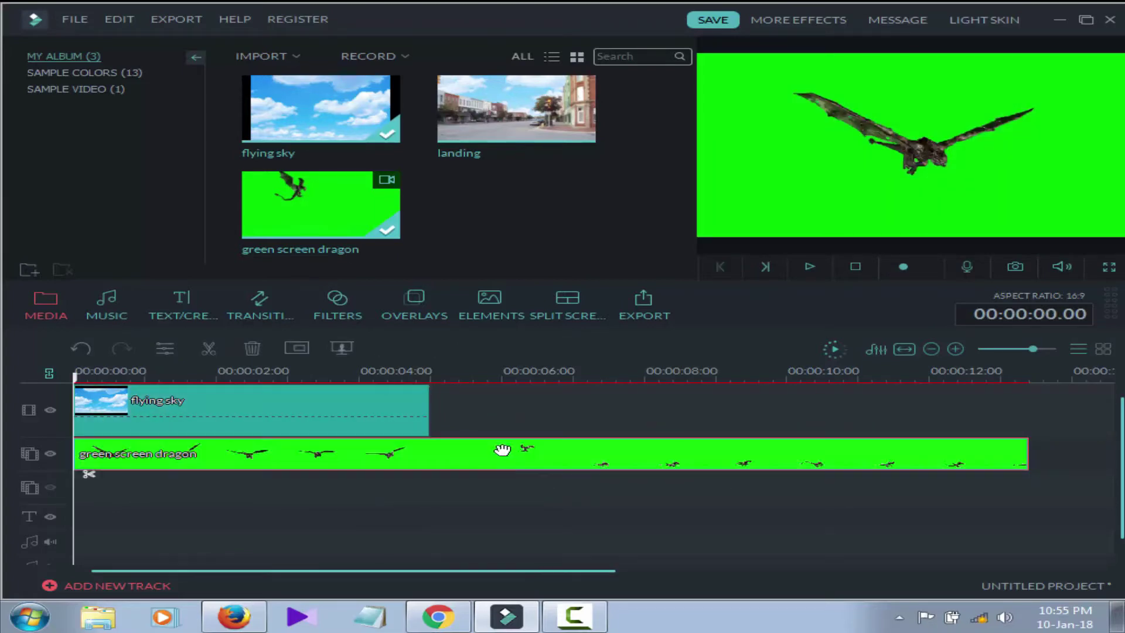
# Play to where the dragon leaves the frame, split the flying sky clip at 00:00:04.22 and delete the leftover piece.
pyautogui.click(465, 404)
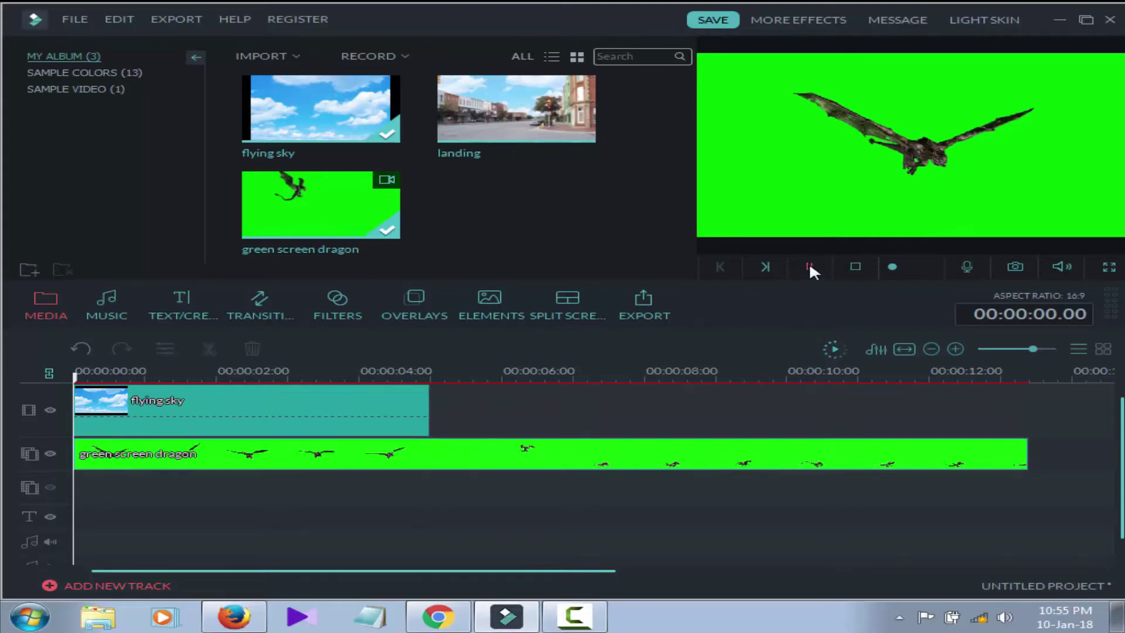
pyautogui.click(810, 266)
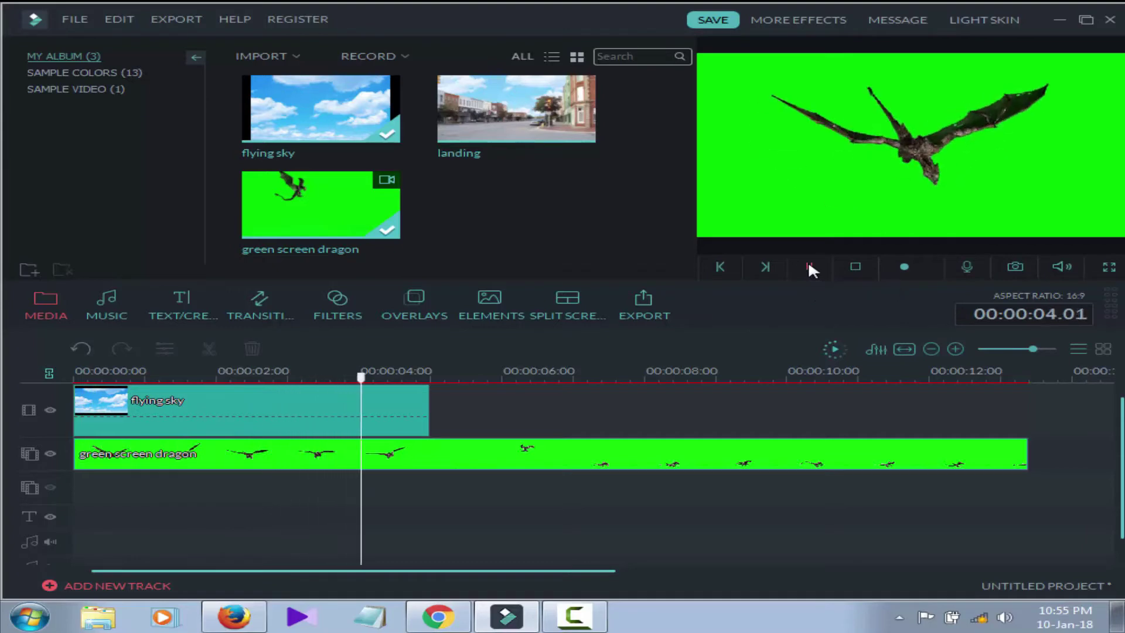
pyautogui.click(809, 263)
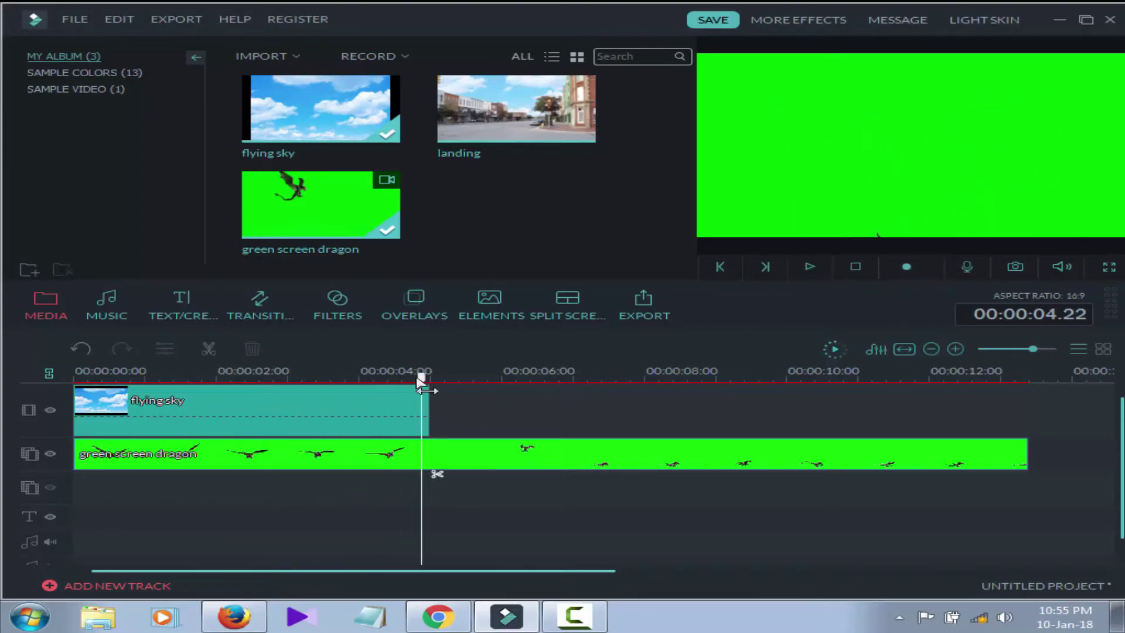
pyautogui.moveTo(421, 378); pyautogui.dragTo(426, 397)
pyautogui.click(423, 418)
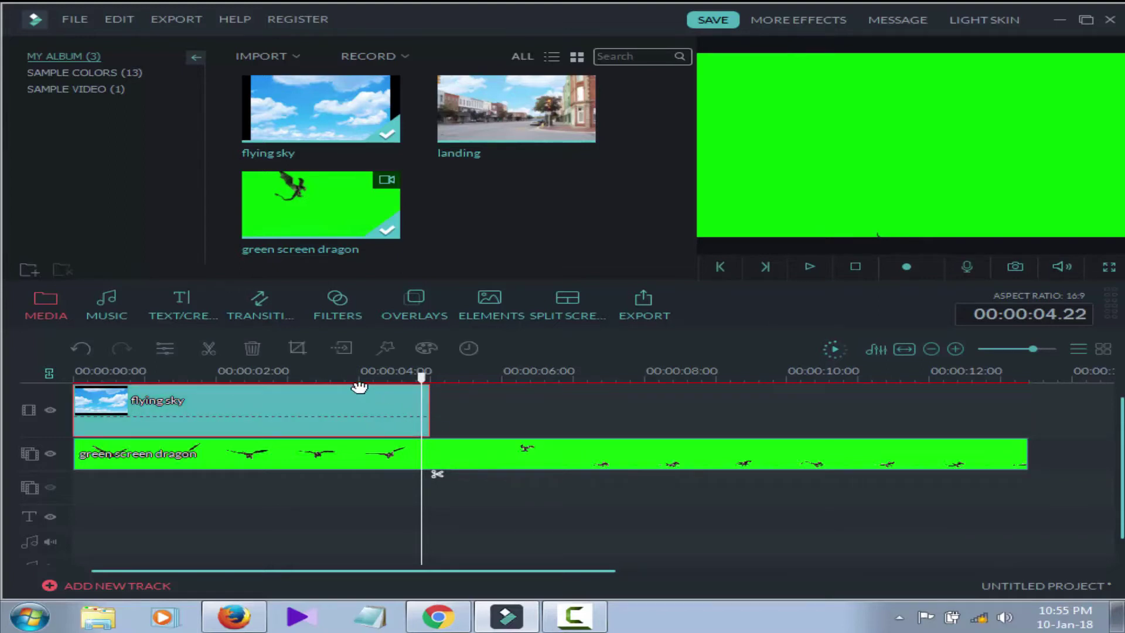
pyautogui.click(208, 349)
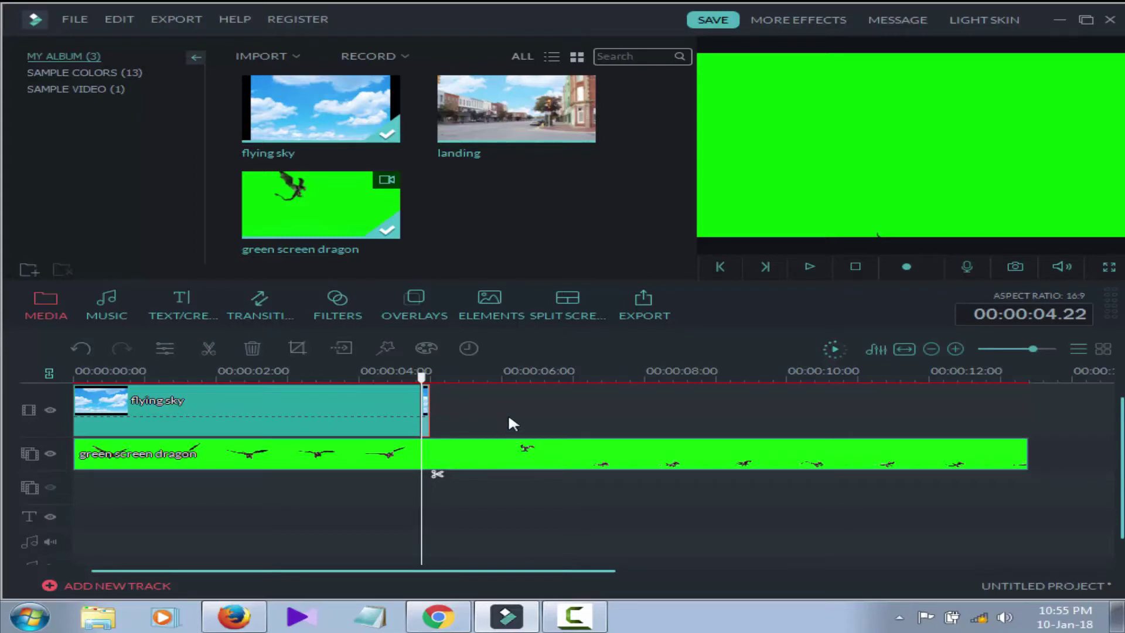
pyautogui.press('Delete')
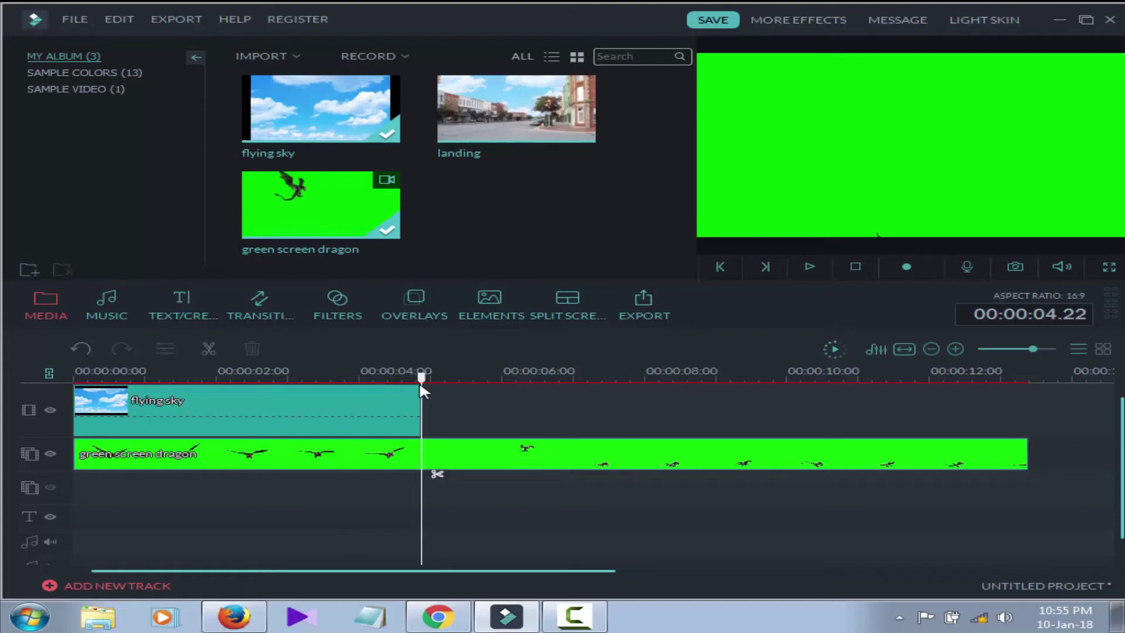
# Add the landing image directly after the flying sky clip and extend it to the end of the green screen dragon clip.
pyautogui.moveTo(422, 377); pyautogui.dragTo(136, 378)
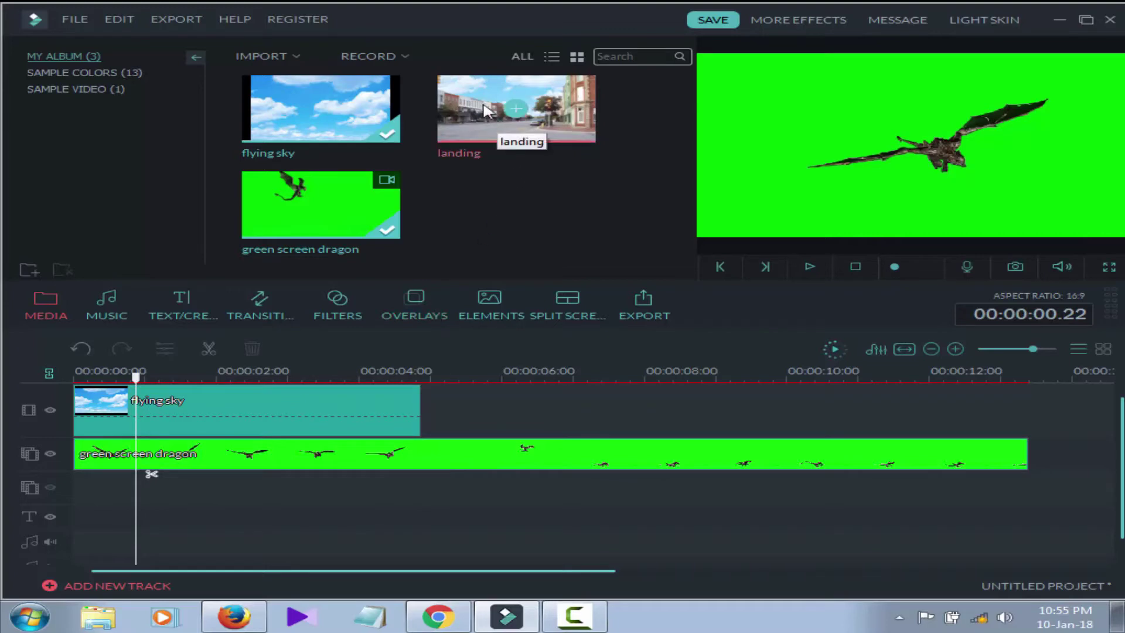
pyautogui.moveTo(505, 108); pyautogui.dragTo(445, 410)
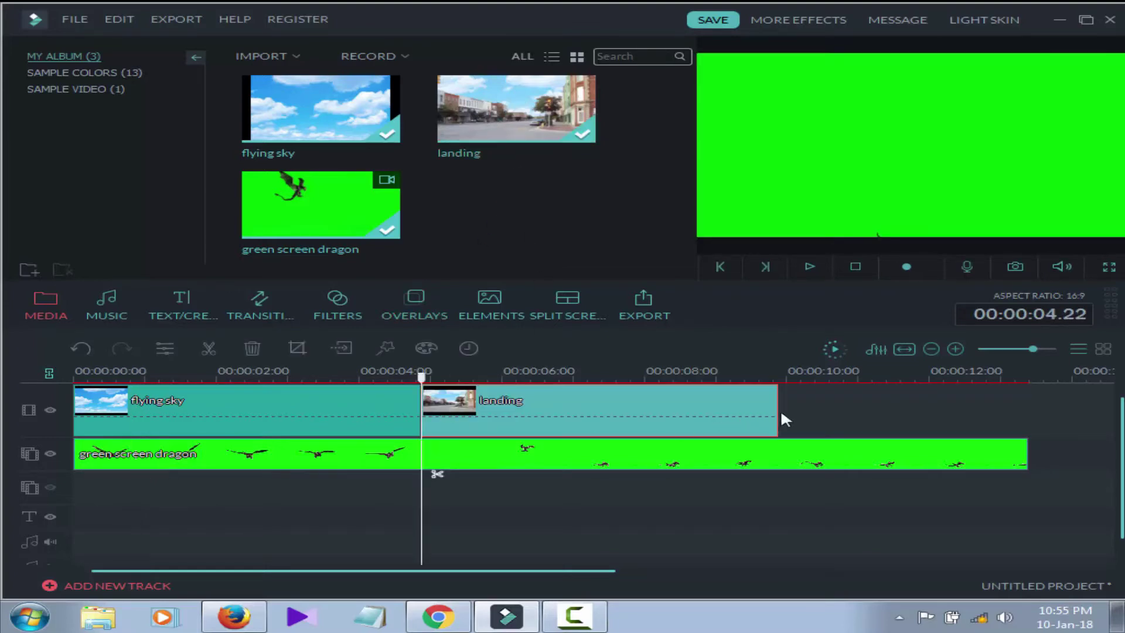
pyautogui.moveTo(775, 407); pyautogui.dragTo(1024, 428)
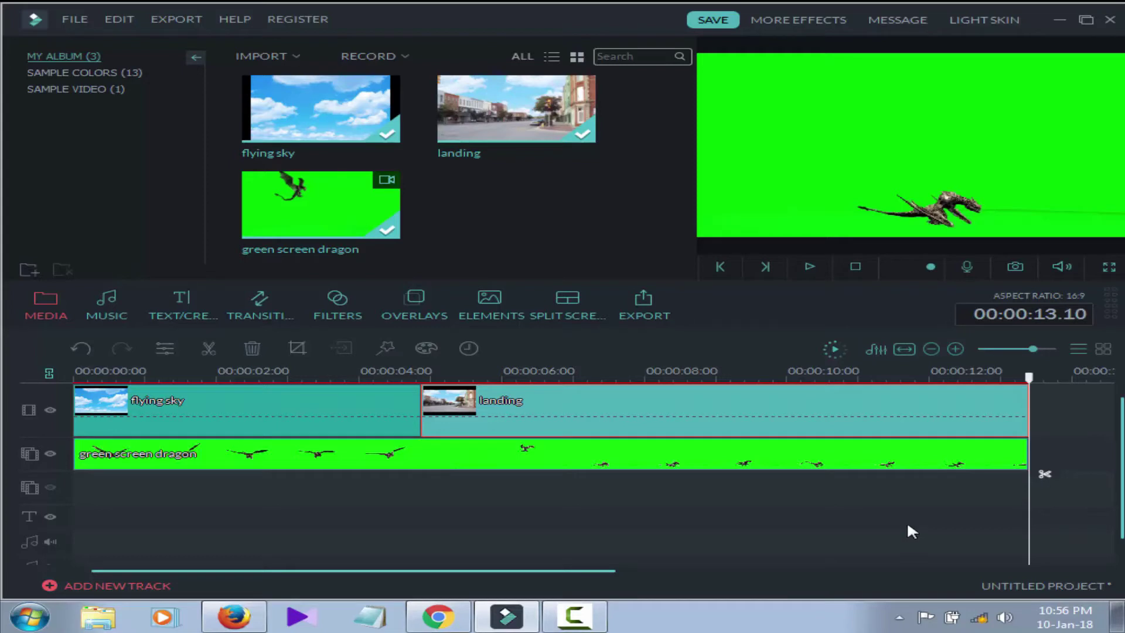
# Remove the green background from the dragon clip with the Chroma Key effect, making parts of the clip transparent.
pyautogui.moveTo(1029, 380); pyautogui.dragTo(62, 512)
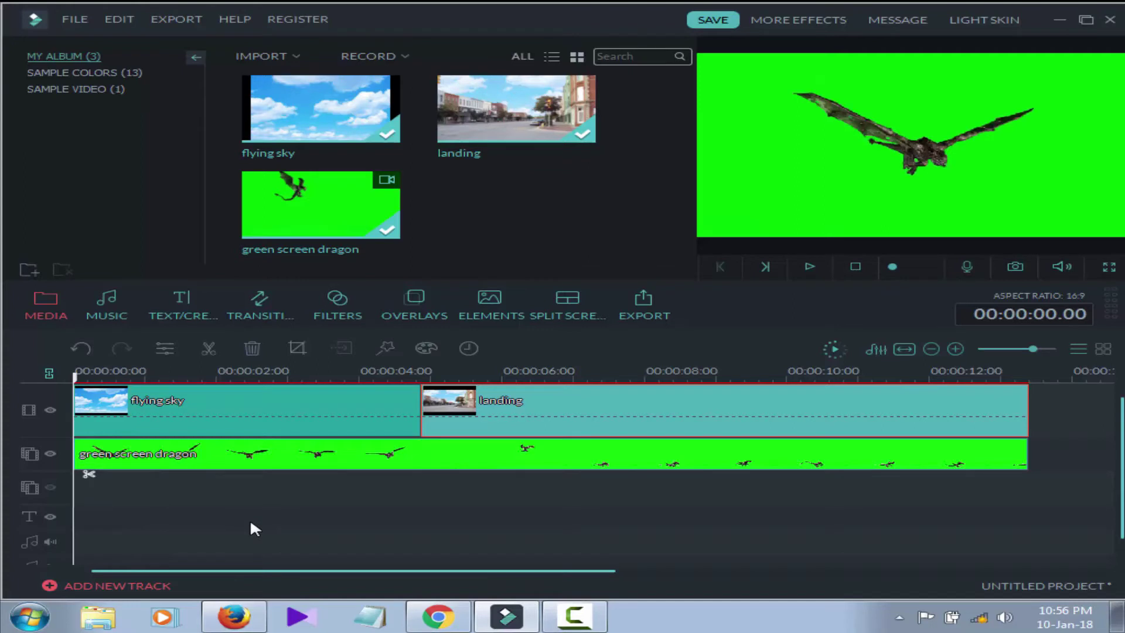
pyautogui.click(214, 456)
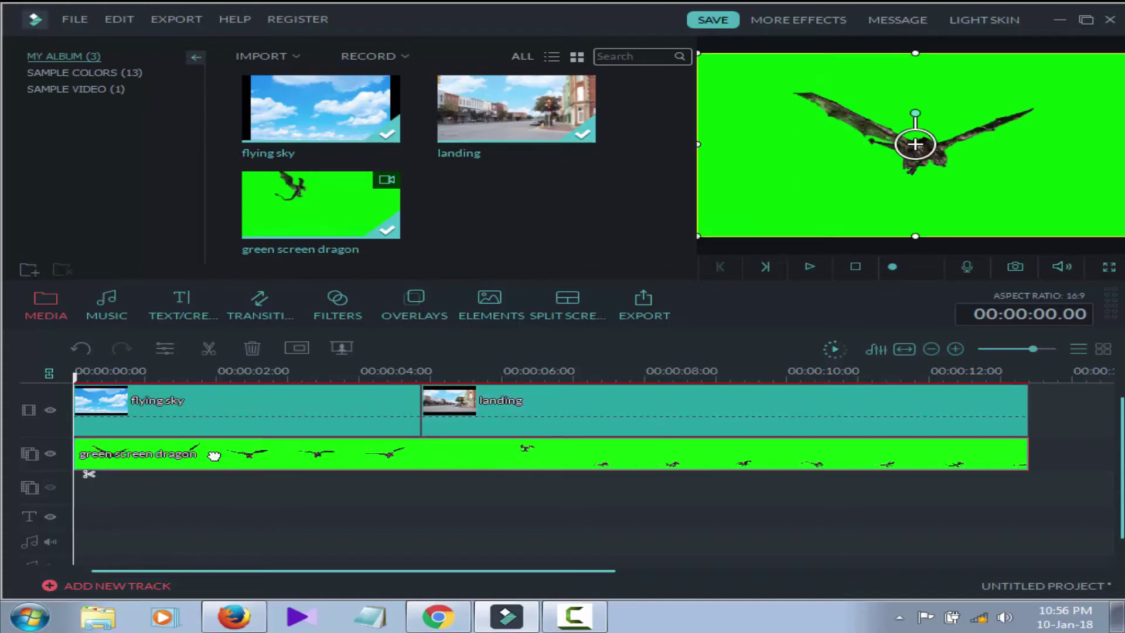
pyautogui.rightClick(216, 456)
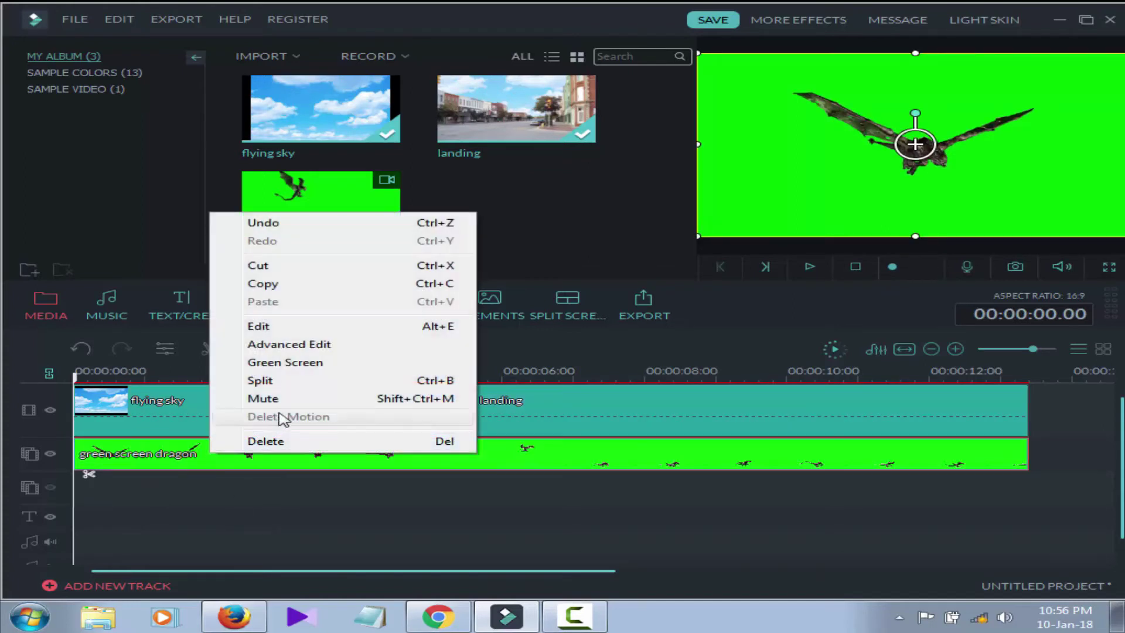
pyautogui.click(286, 363)
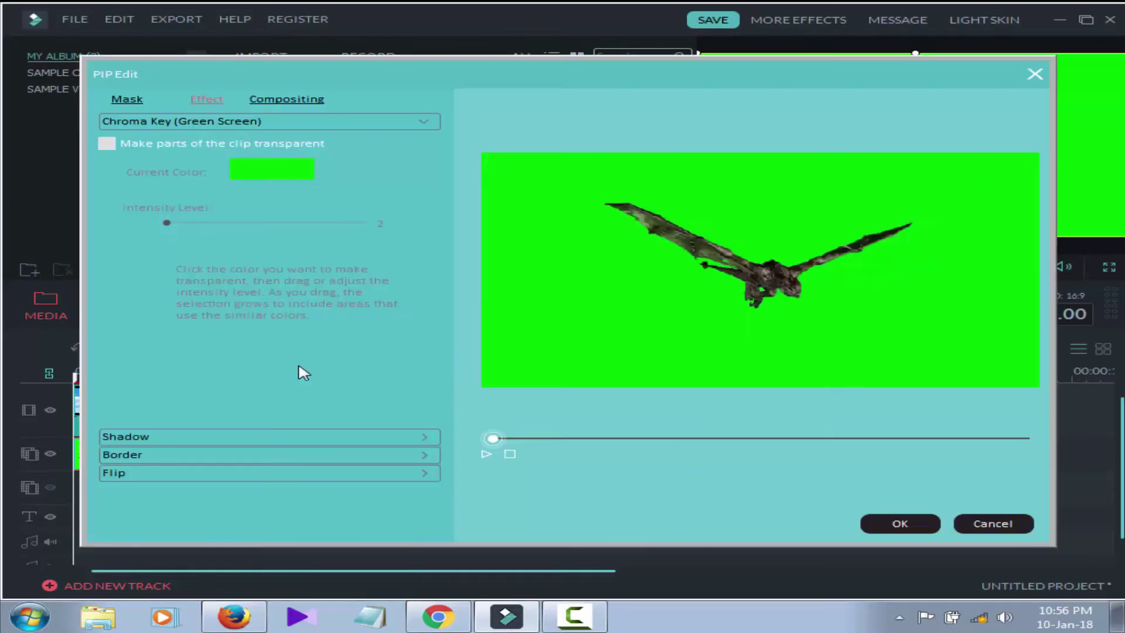
pyautogui.click(107, 144)
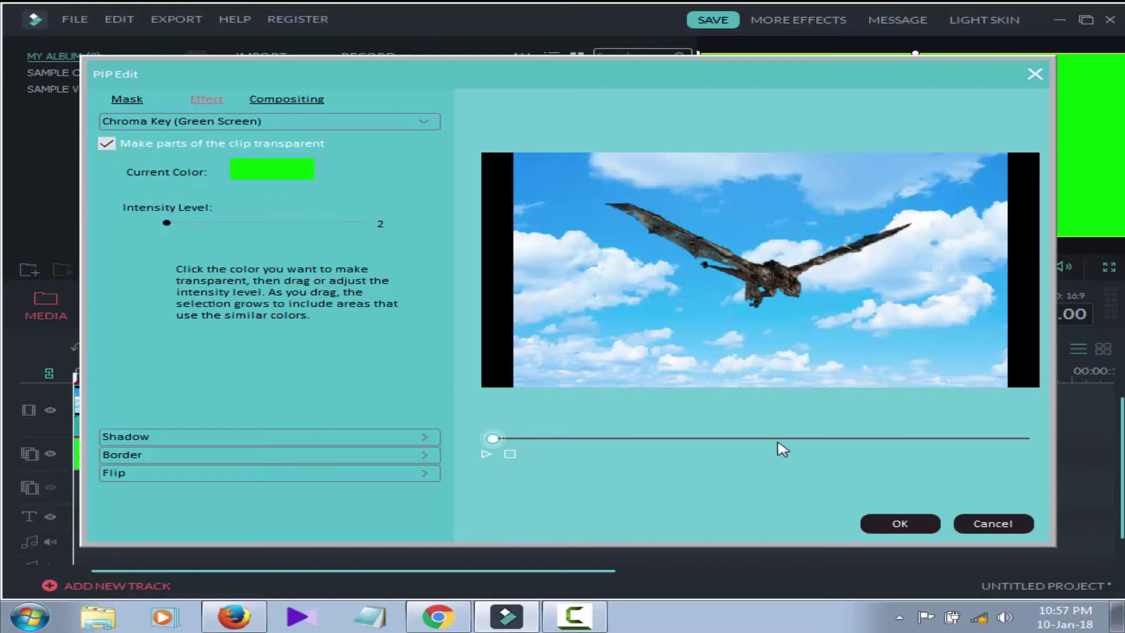
pyautogui.click(884, 522)
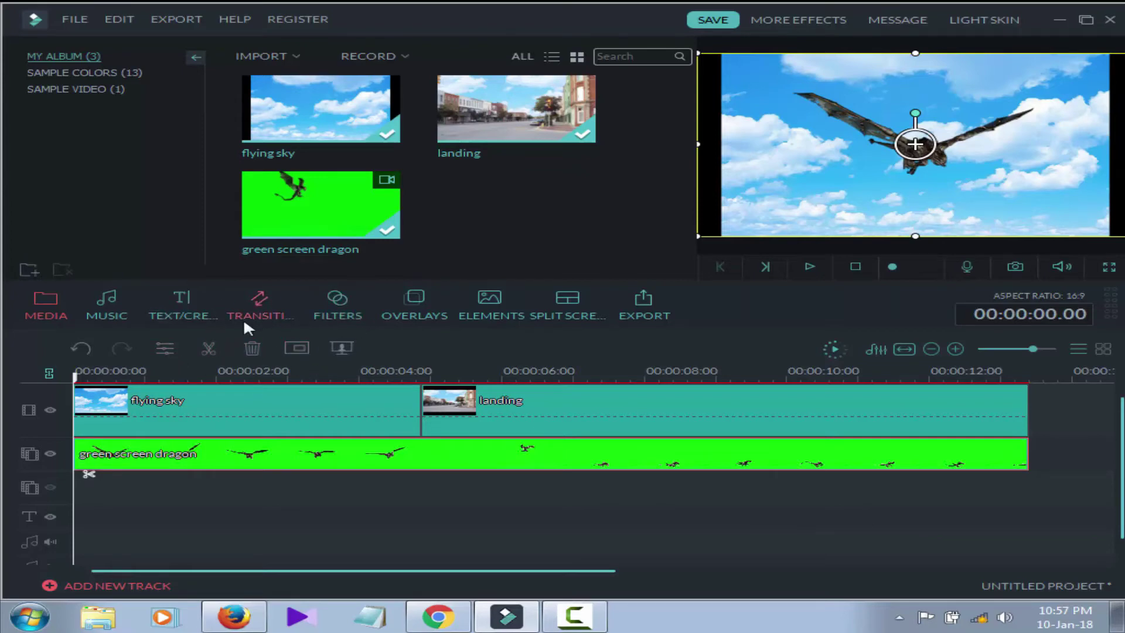
# Crop the flying sky clip to a 16:9 ratio so it fills the frame.
pyautogui.click(186, 411)
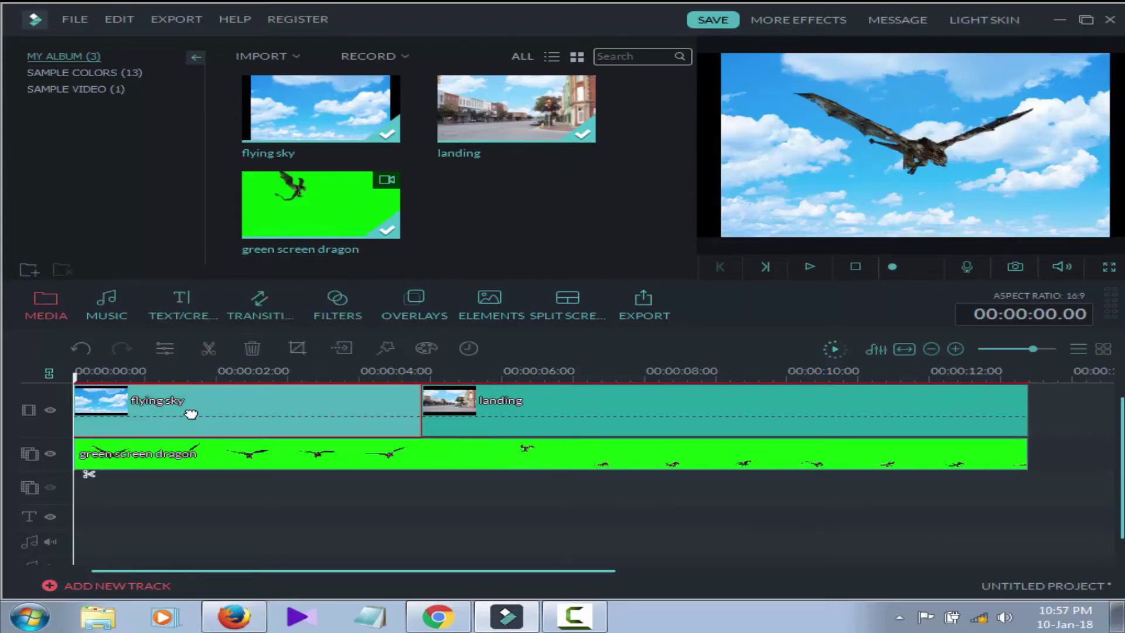
pyautogui.click(297, 348)
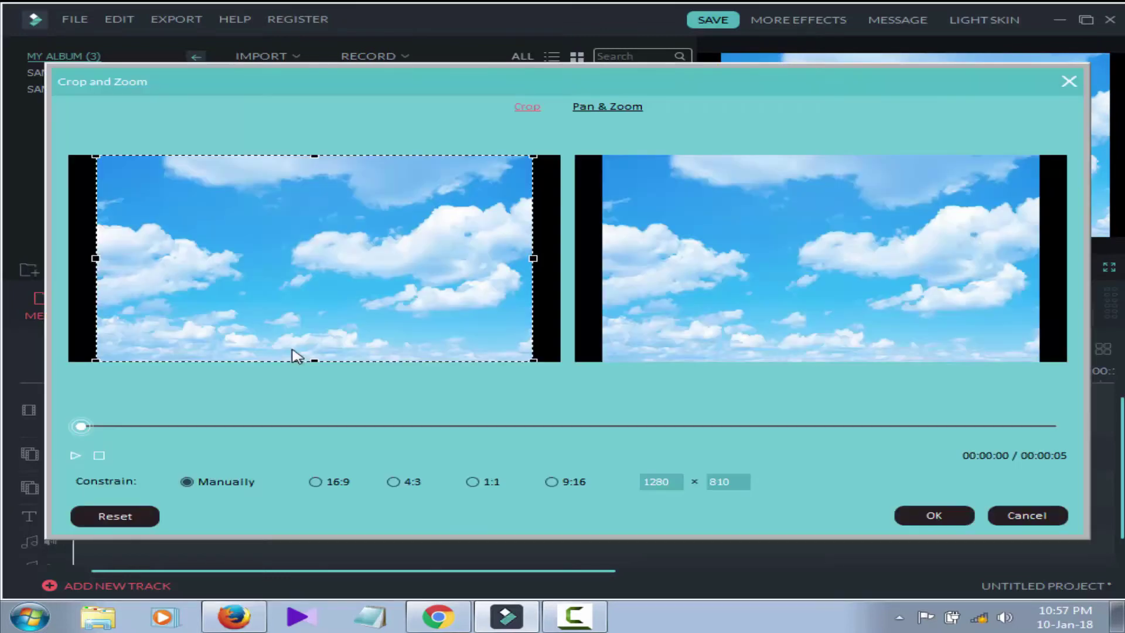
pyautogui.click(317, 483)
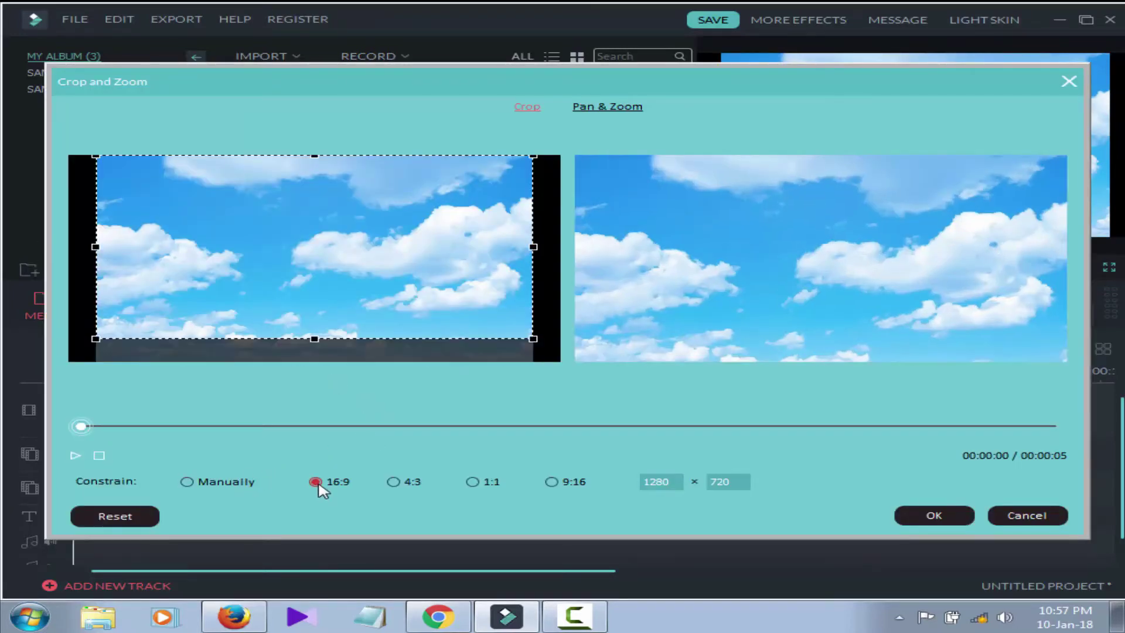
pyautogui.click(931, 516)
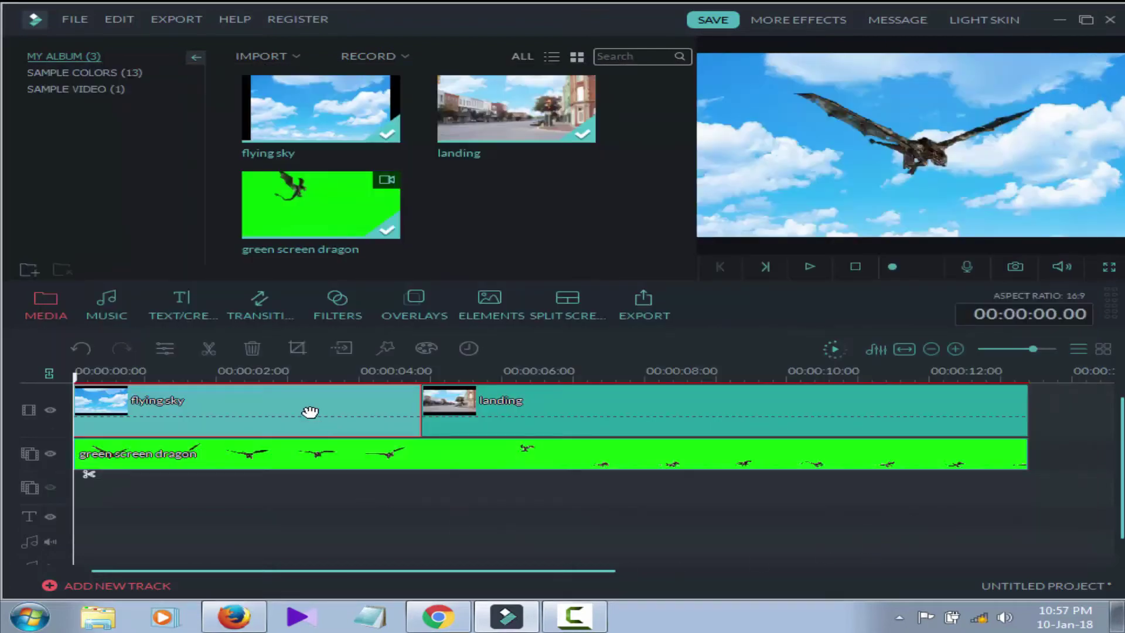
# Apply Pan & Zoom to the flying sky clip, from a start frame about 558 x 314 at its upper left to a lower-right end frame about 1216 x 684.
pyautogui.click(296, 351)
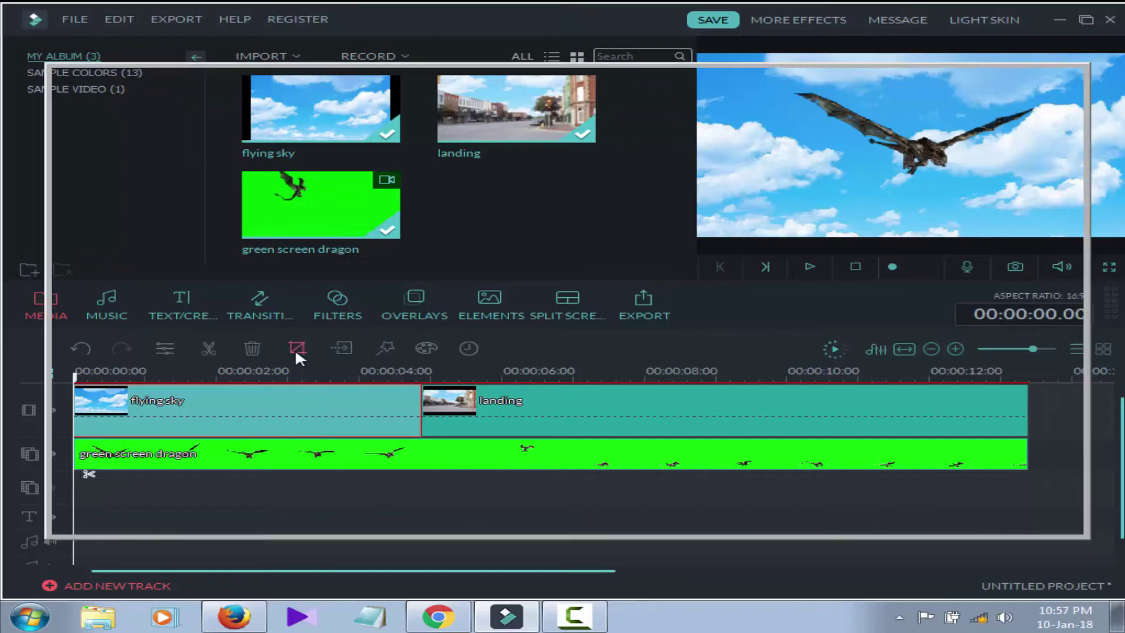
pyautogui.click(601, 109)
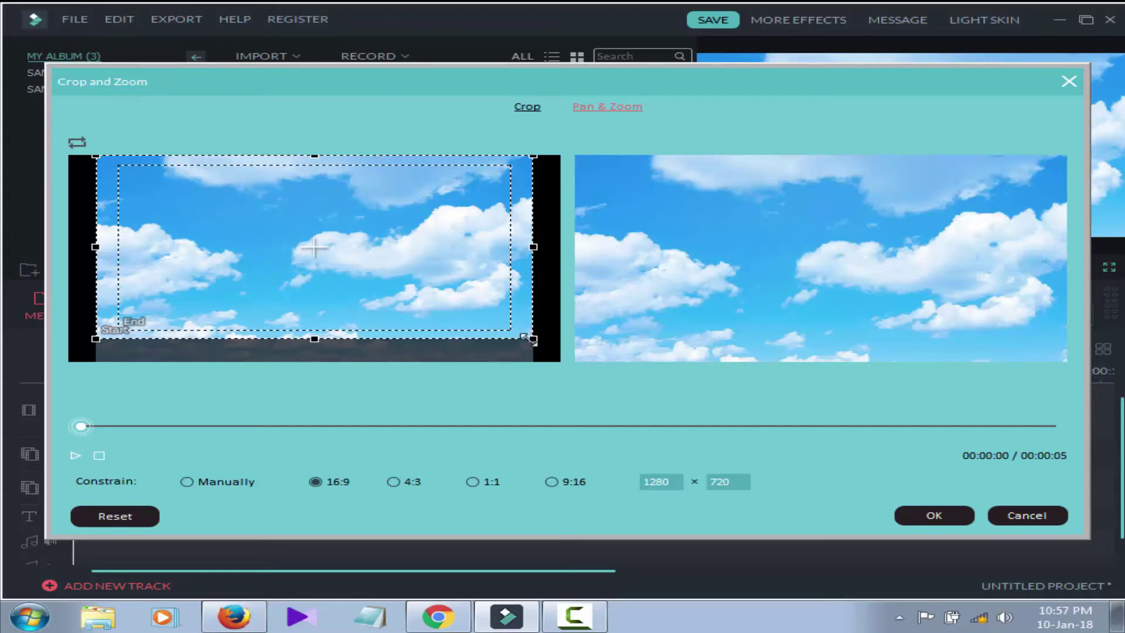
pyautogui.moveTo(530, 338); pyautogui.dragTo(334, 236)
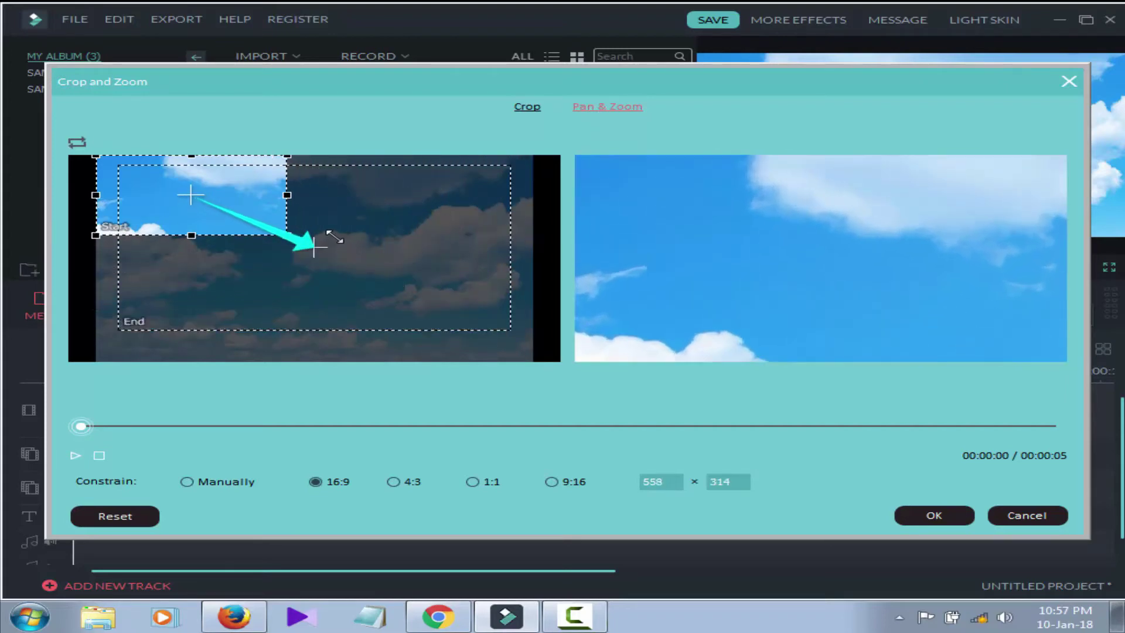
pyautogui.click(483, 319)
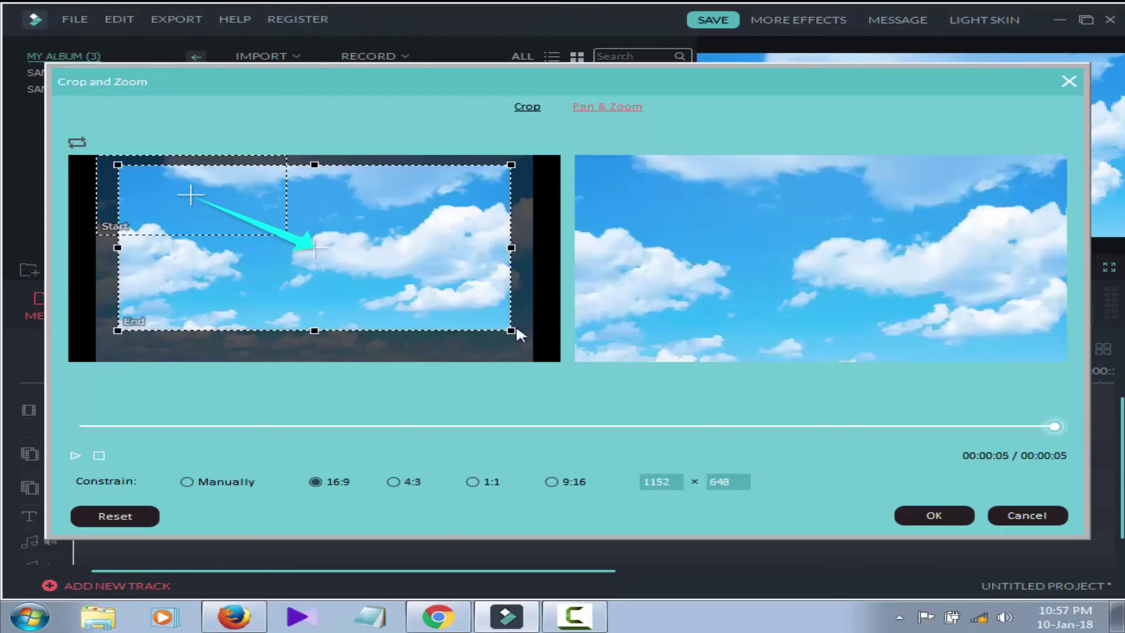
pyautogui.moveTo(510, 330); pyautogui.dragTo(533, 339)
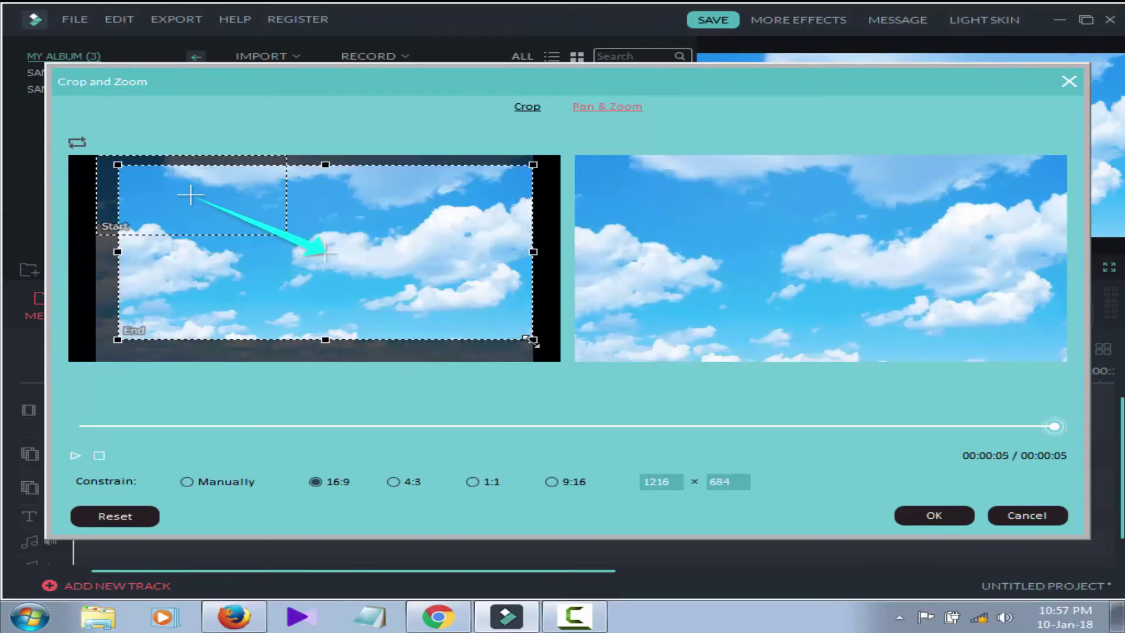
pyautogui.moveTo(400, 271); pyautogui.dragTo(427, 294)
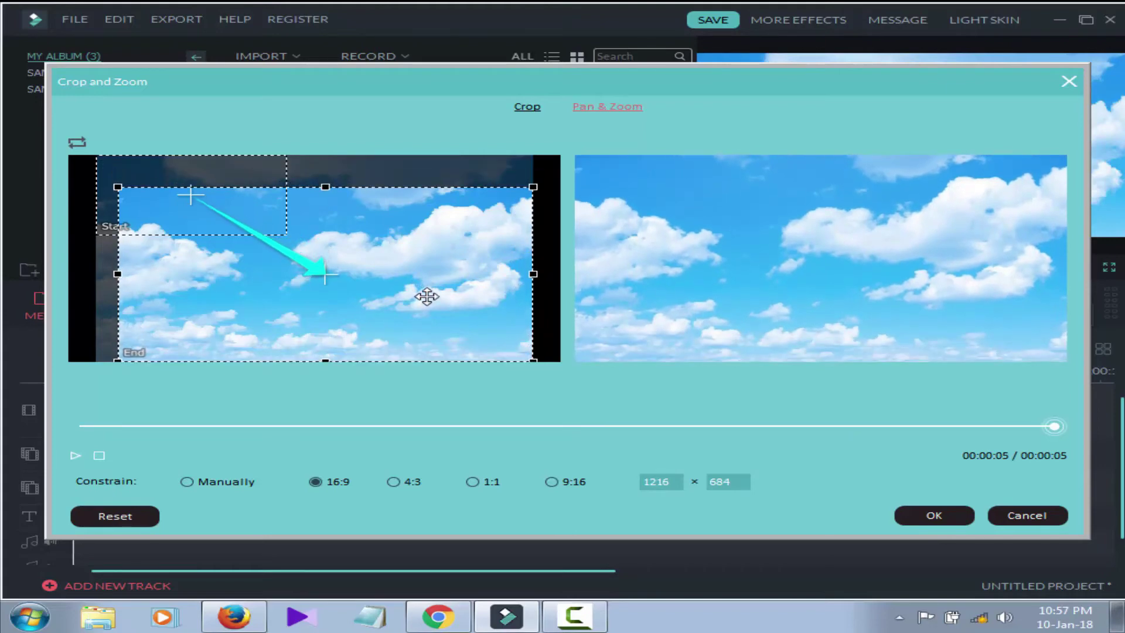
pyautogui.click(940, 519)
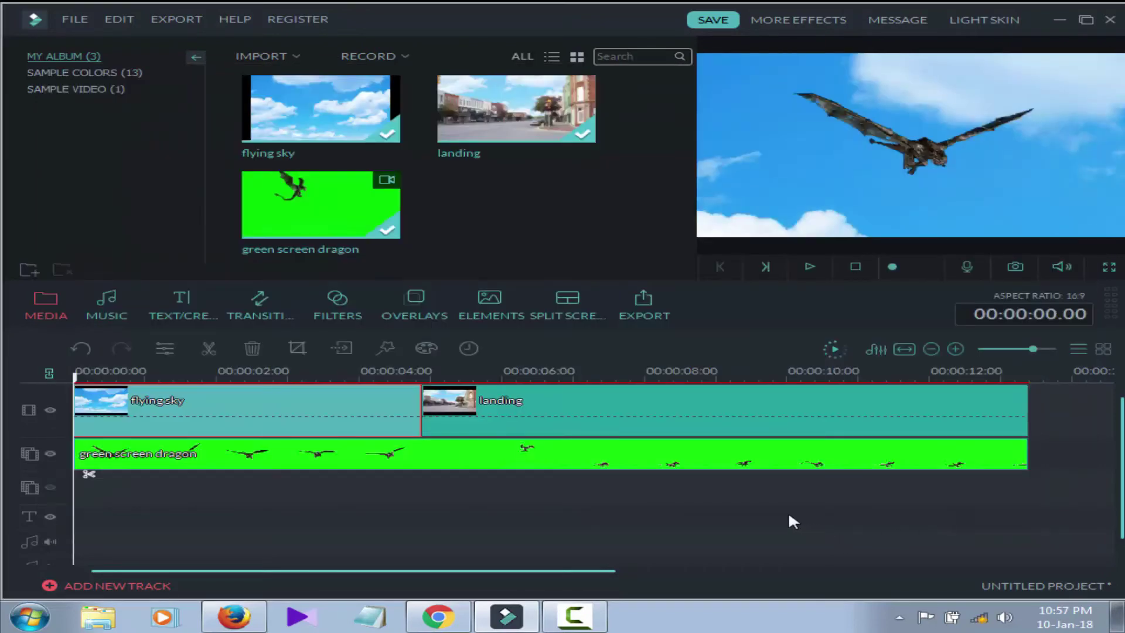
# Play the composited dragon sequence from the beginning of the timeline to check it.
pyautogui.click(516, 454)
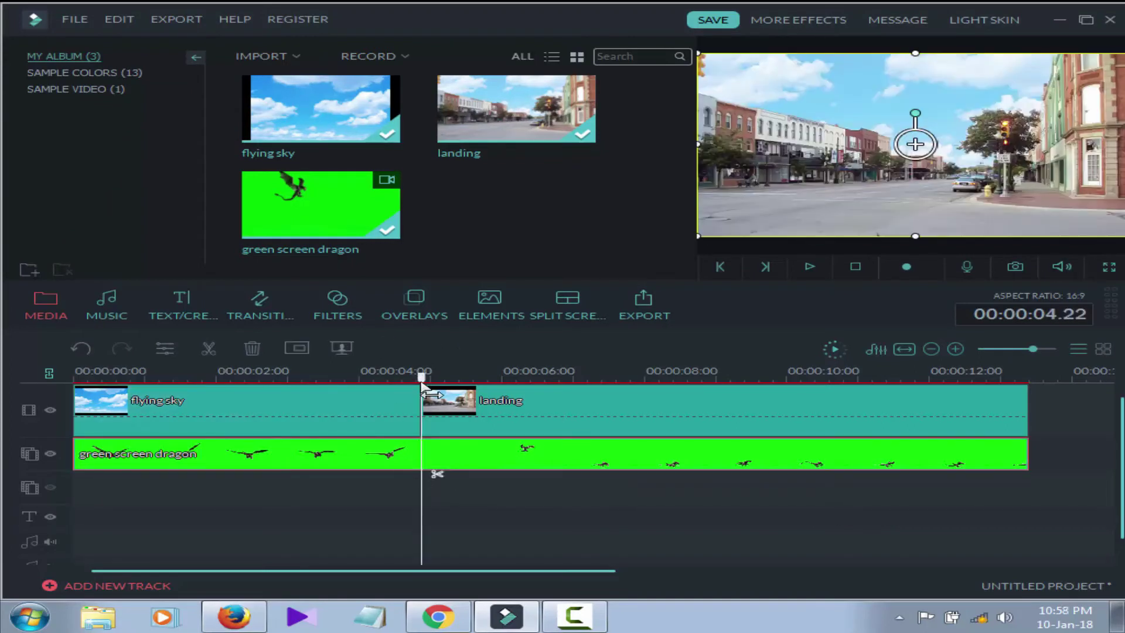
pyautogui.moveTo(421, 373); pyautogui.dragTo(74, 372)
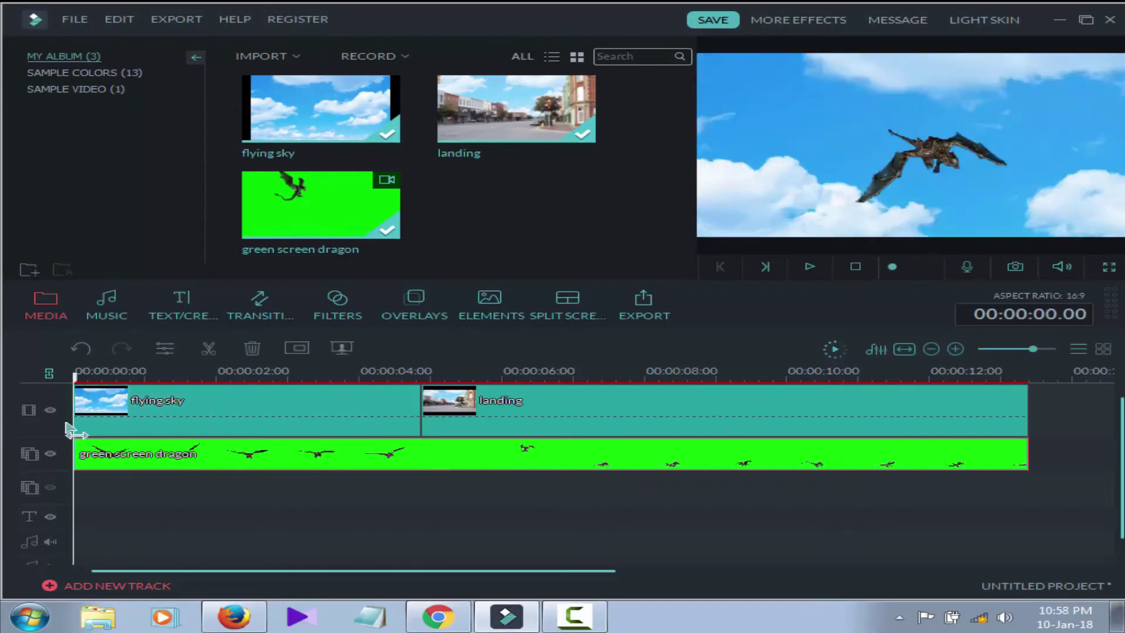
pyautogui.click(810, 266)
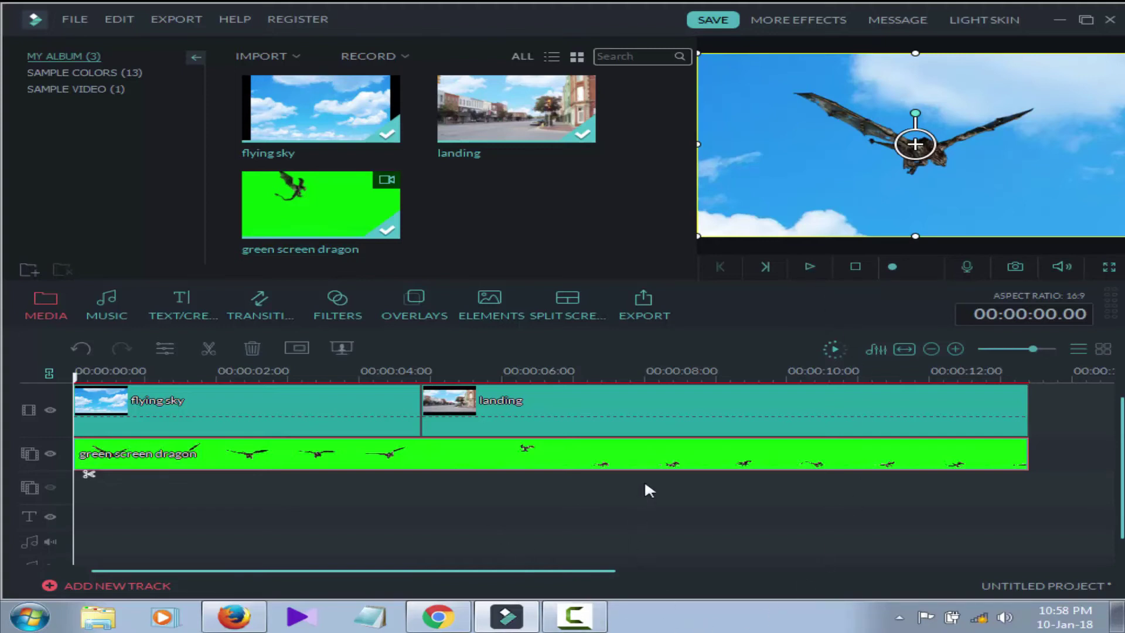
# Export the project as an MP4 file named "flying dragon".
pyautogui.click(644, 311)
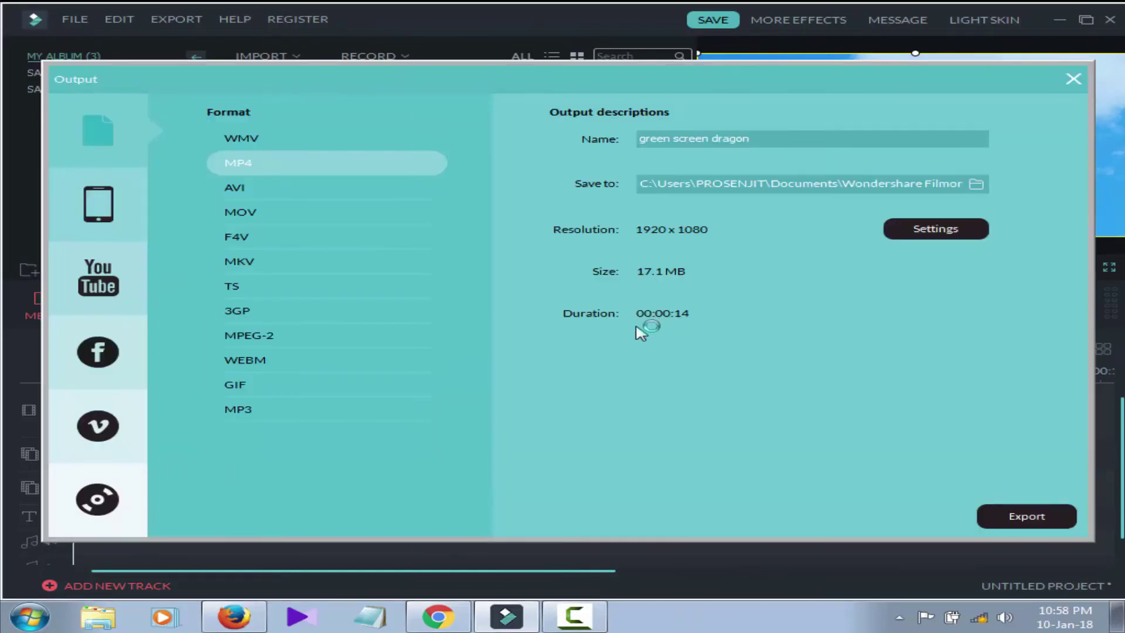
pyautogui.click(769, 144)
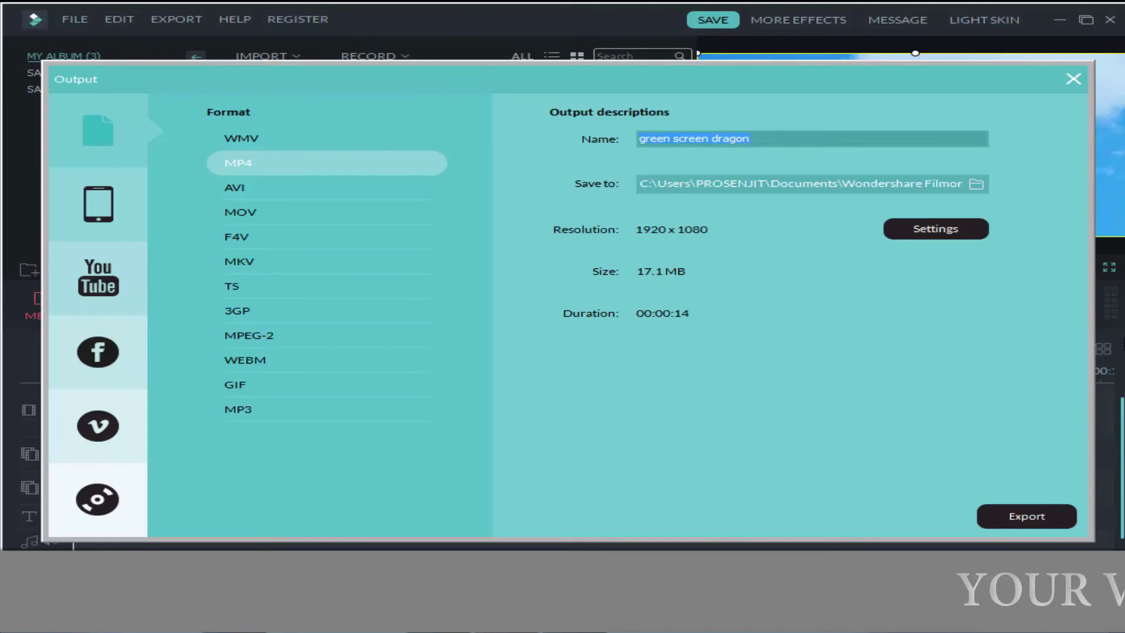
pyautogui.write('dragon')
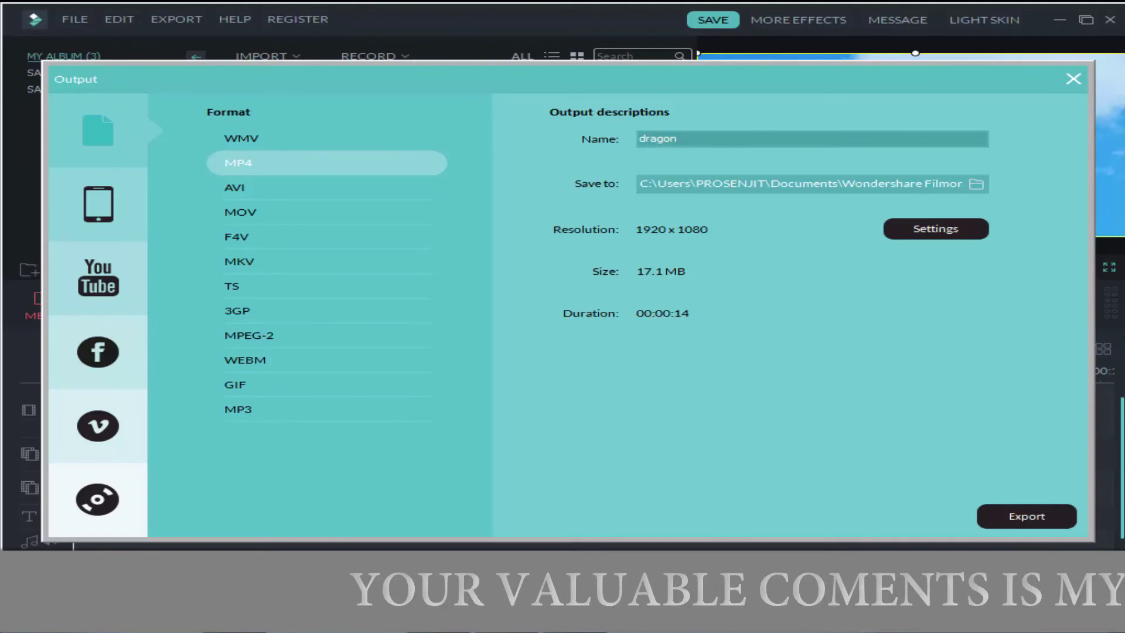
pyautogui.press('BackSpace')
pyautogui.press('BackSpace')
pyautogui.press('BackSpace')
pyautogui.press('BackSpace')
pyautogui.press('BackSpace')
pyautogui.press('BackSpace')
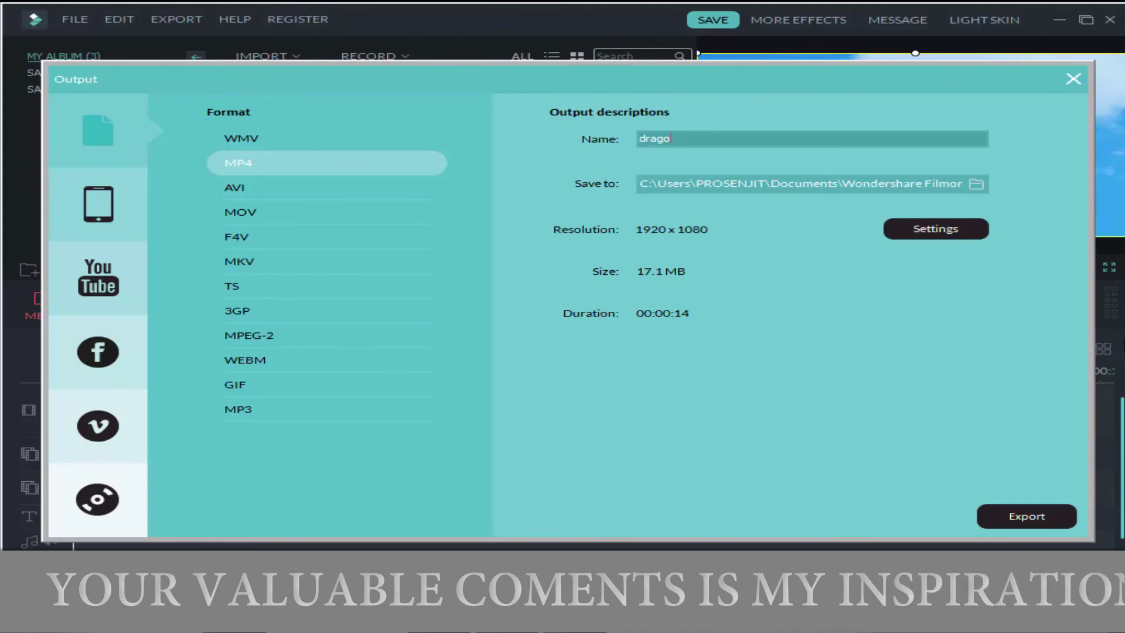
pyautogui.write('flying ')
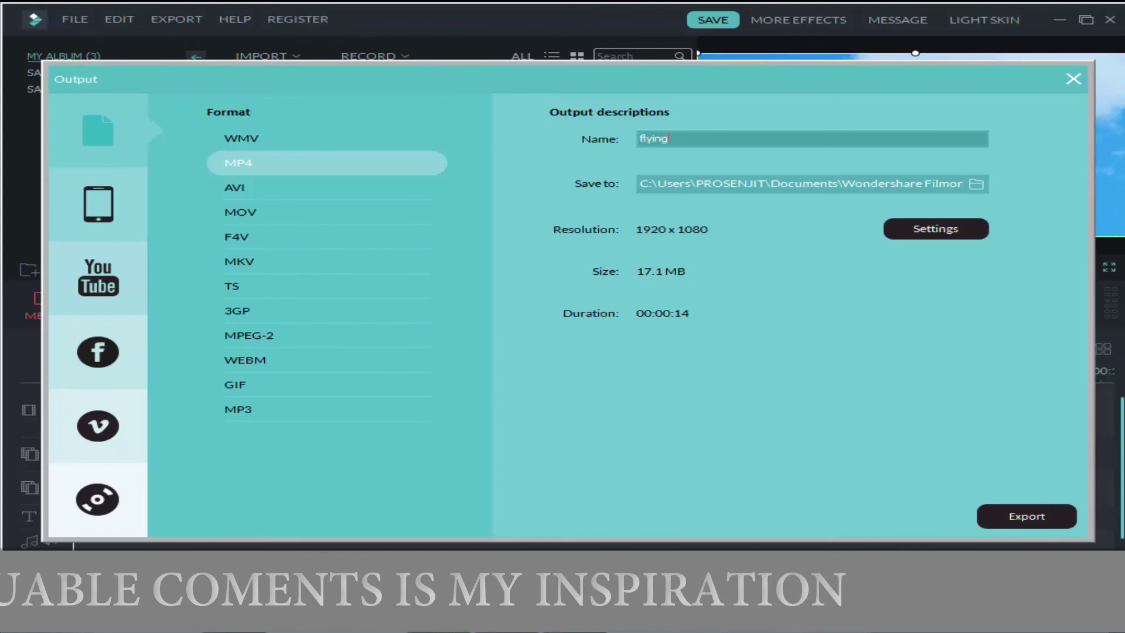
pyautogui.write('dragon')
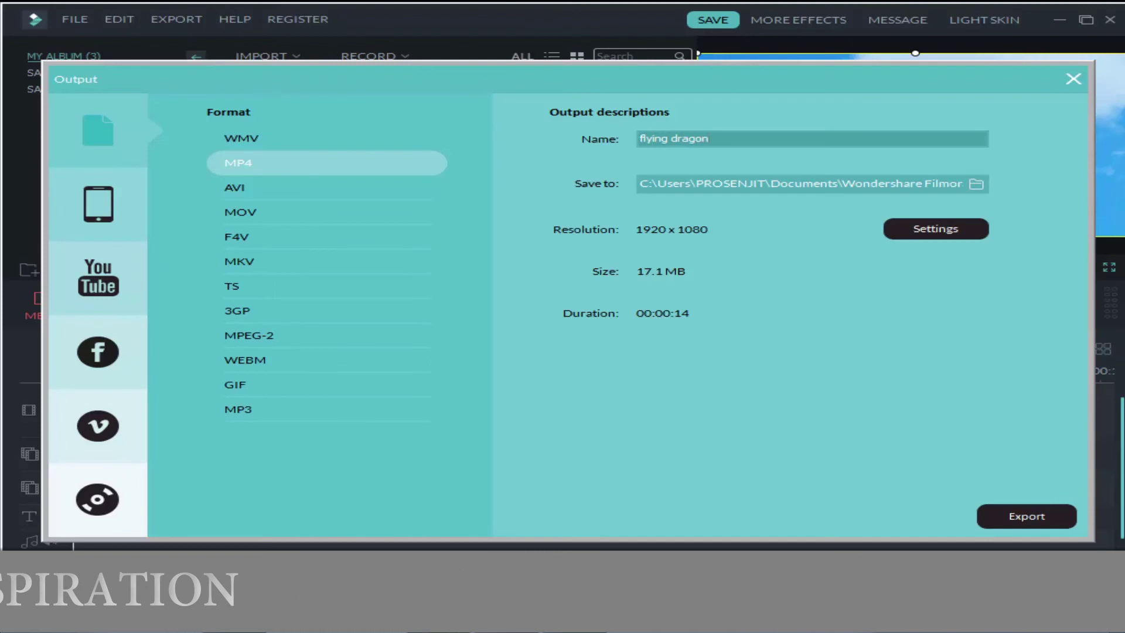
pyautogui.click(1052, 523)
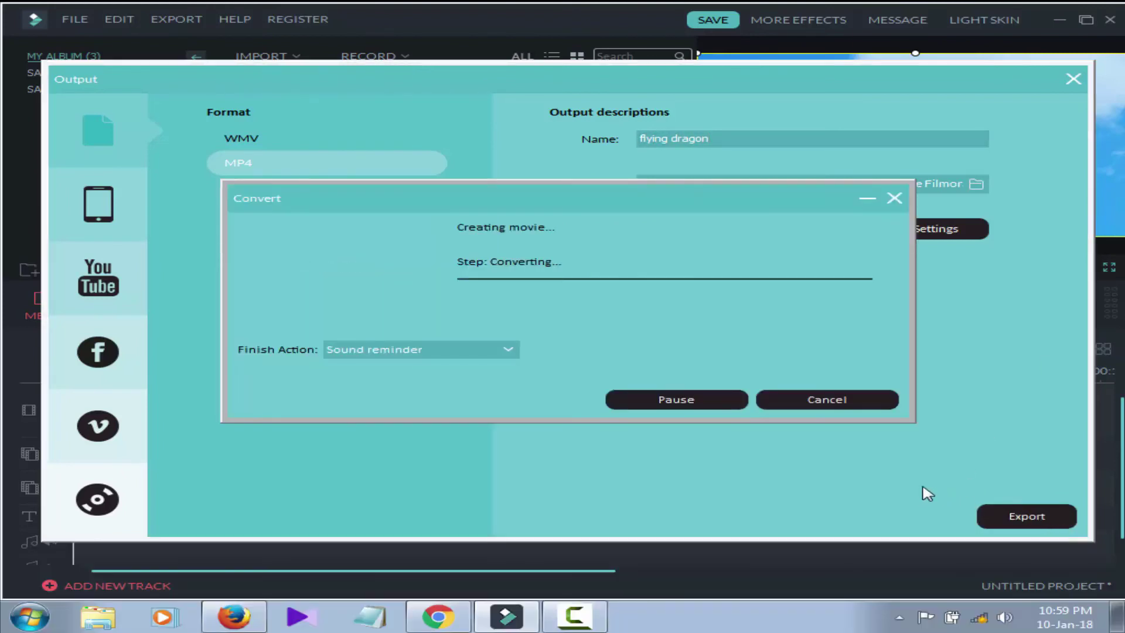